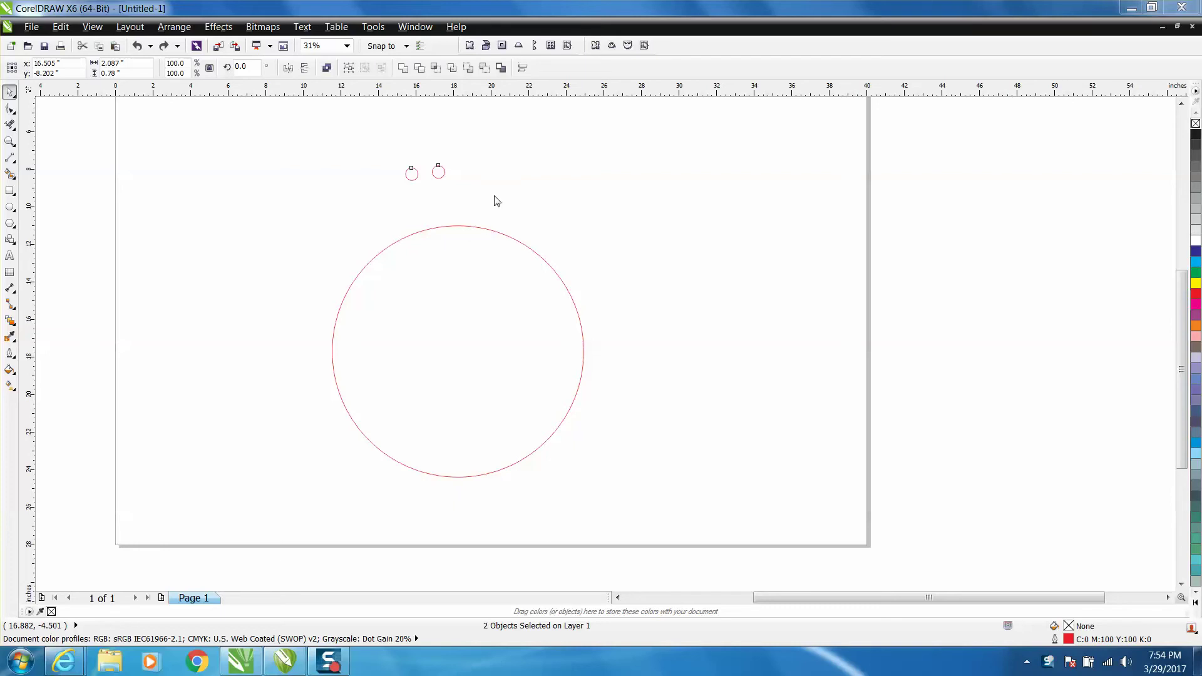
# Step: Blend the two small circles together with 16 steps in the Blend docker
pyautogui.click(488, 232)
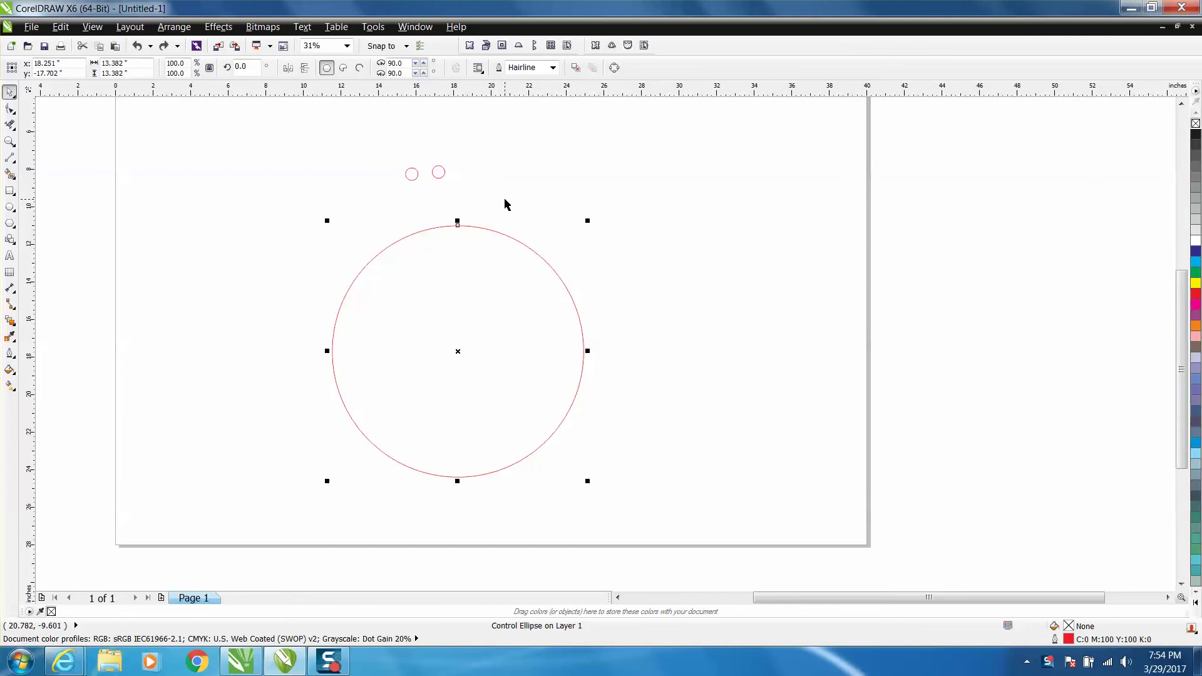
pyautogui.click(295, 131)
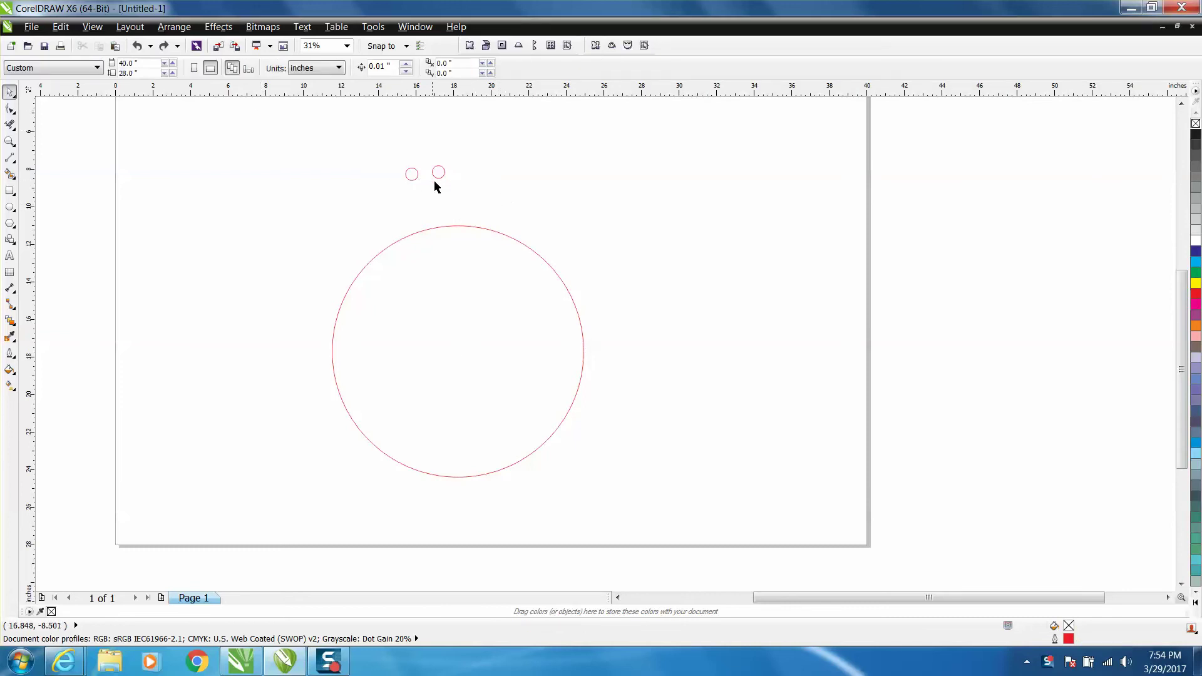
pyautogui.click(219, 26)
pyautogui.click(231, 114)
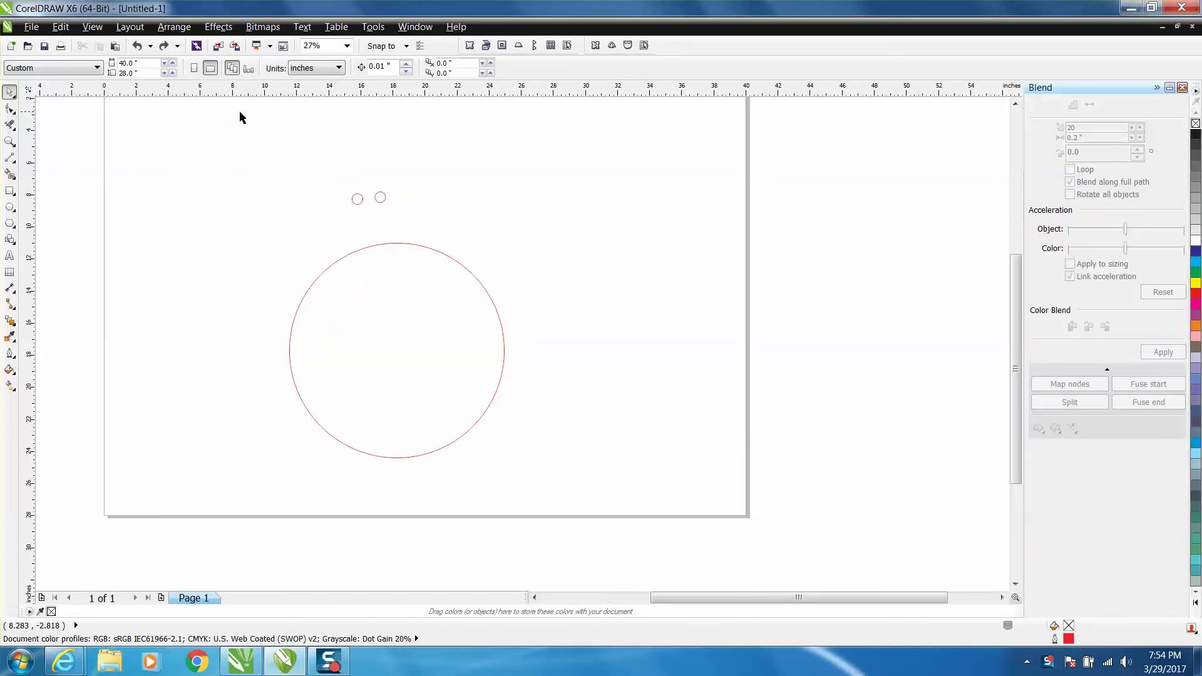
pyautogui.moveTo(312, 166); pyautogui.dragTo(454, 241)
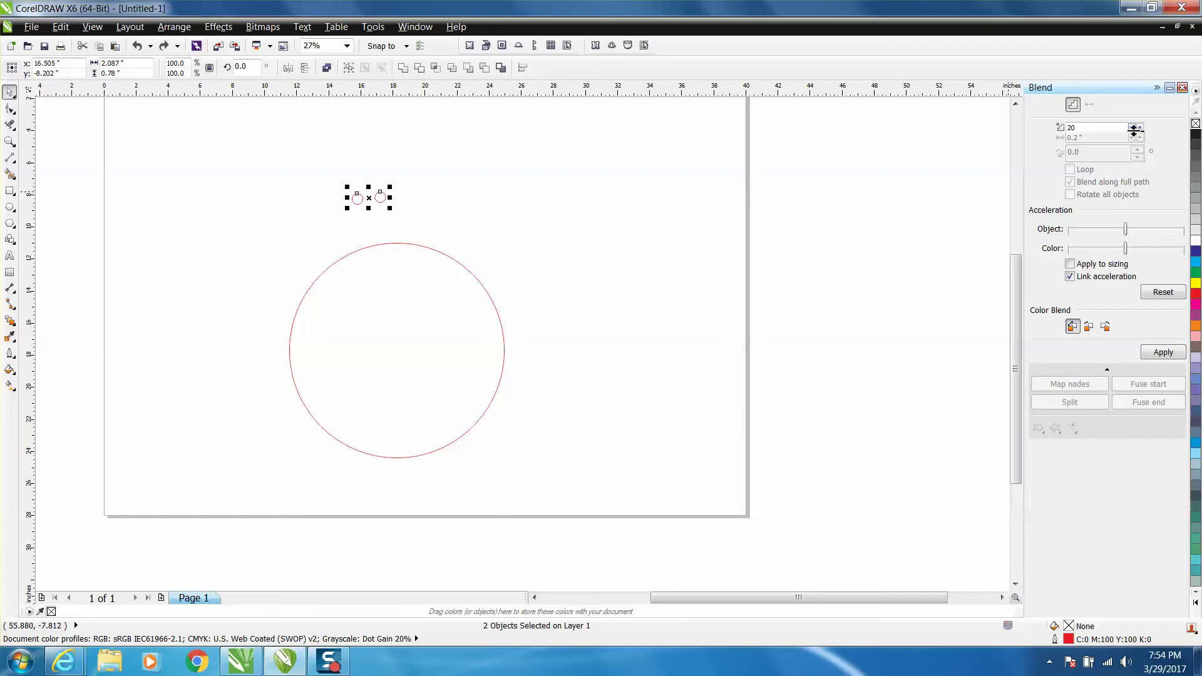
pyautogui.click(1131, 128)
pyautogui.click(1164, 354)
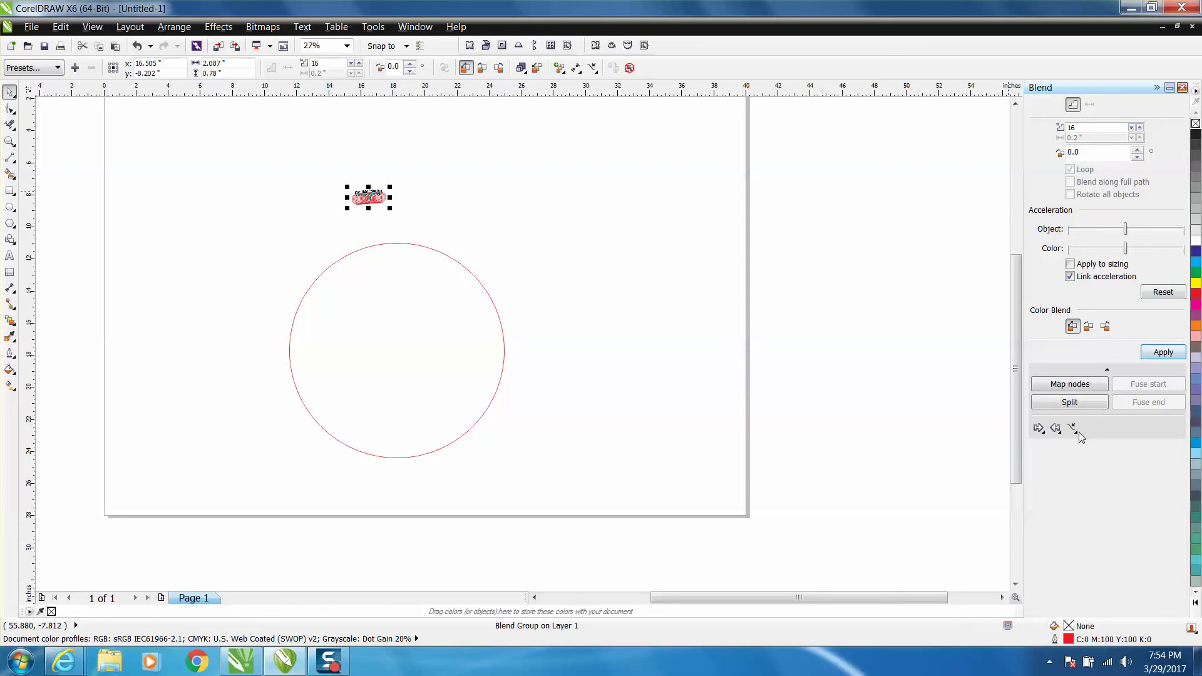
pyautogui.click(1074, 430)
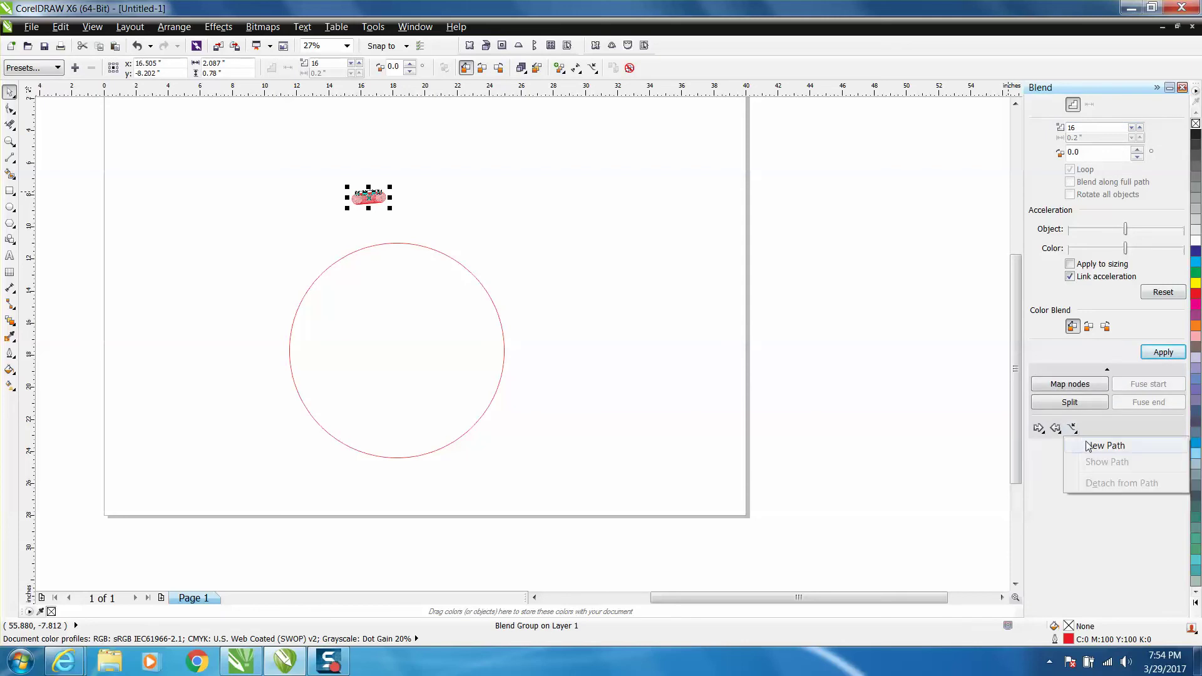
# Step: Put the blend on the large circle as a new path, set to blend along the full path
pyautogui.click(1094, 451)
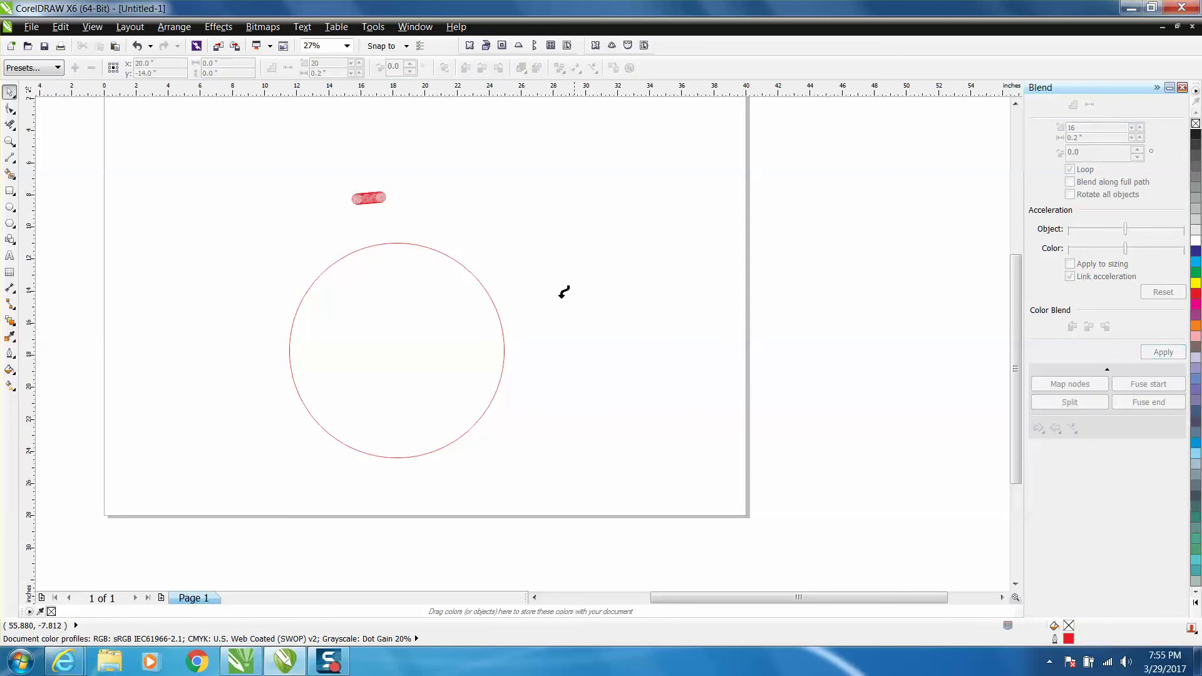
pyautogui.click(483, 288)
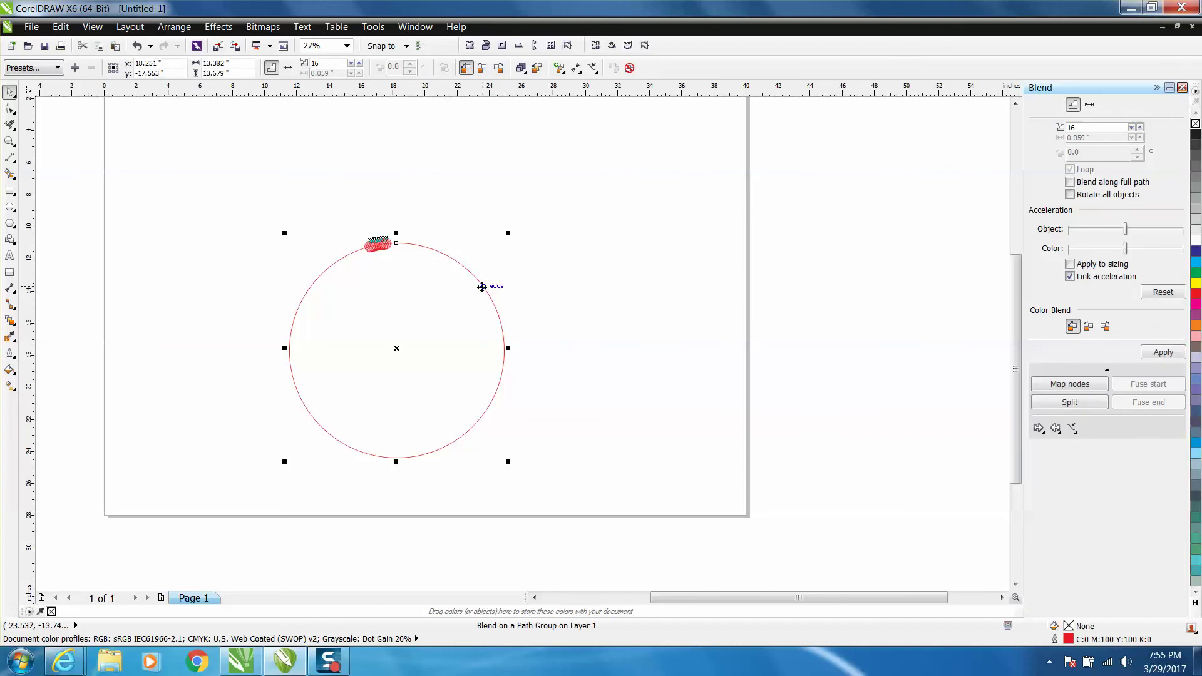
pyautogui.click(1070, 182)
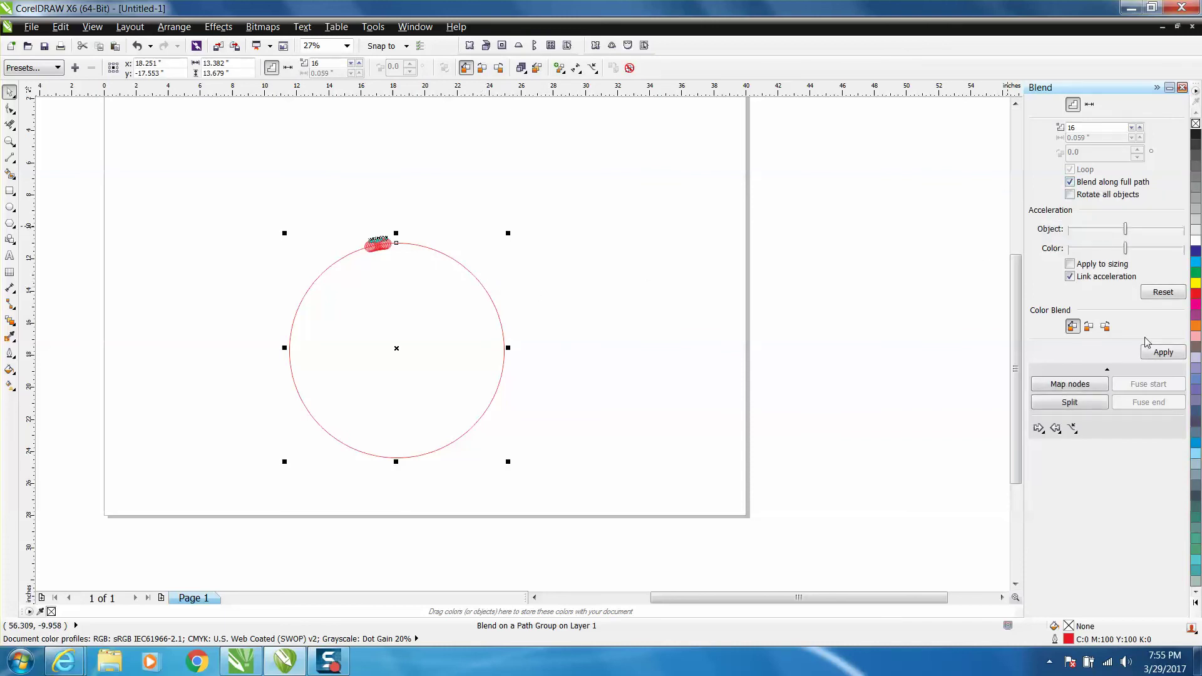
pyautogui.click(1161, 353)
pyautogui.click(654, 306)
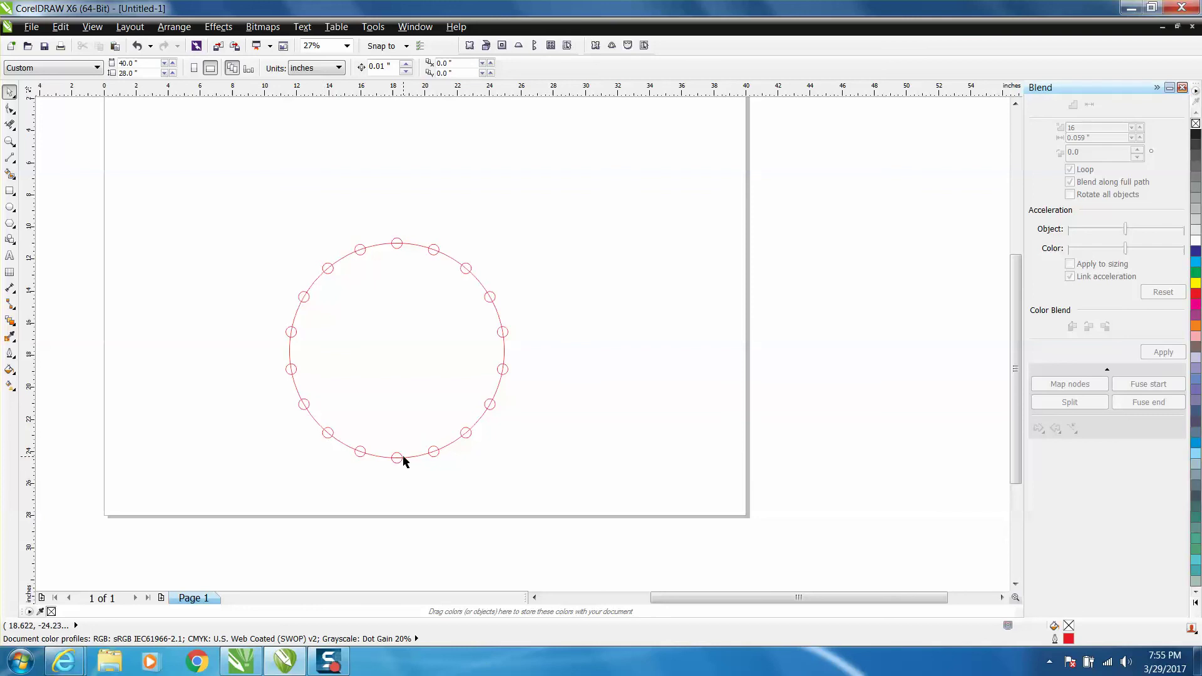
pyautogui.click(420, 245)
# Step: Move the ring of circles up and to the right
pyautogui.moveTo(422, 244)
pyautogui.mouseDown()
pyautogui.moveTo(441, 221)
pyautogui.moveTo(500, 203)
pyautogui.mouseUp()
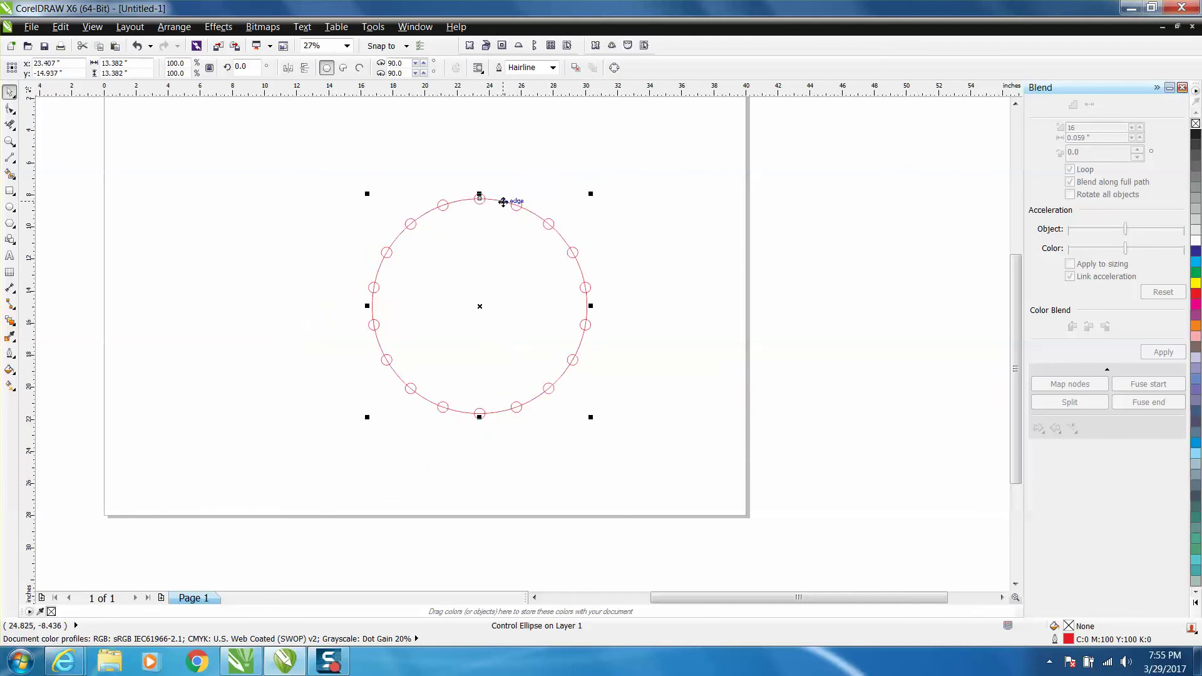
pyautogui.click(174, 26)
pyautogui.press('Escape')
# Step: Break the blend apart into separate circles and delete the large guide circle
pyautogui.moveTo(301, 163); pyautogui.dragTo(587, 410)
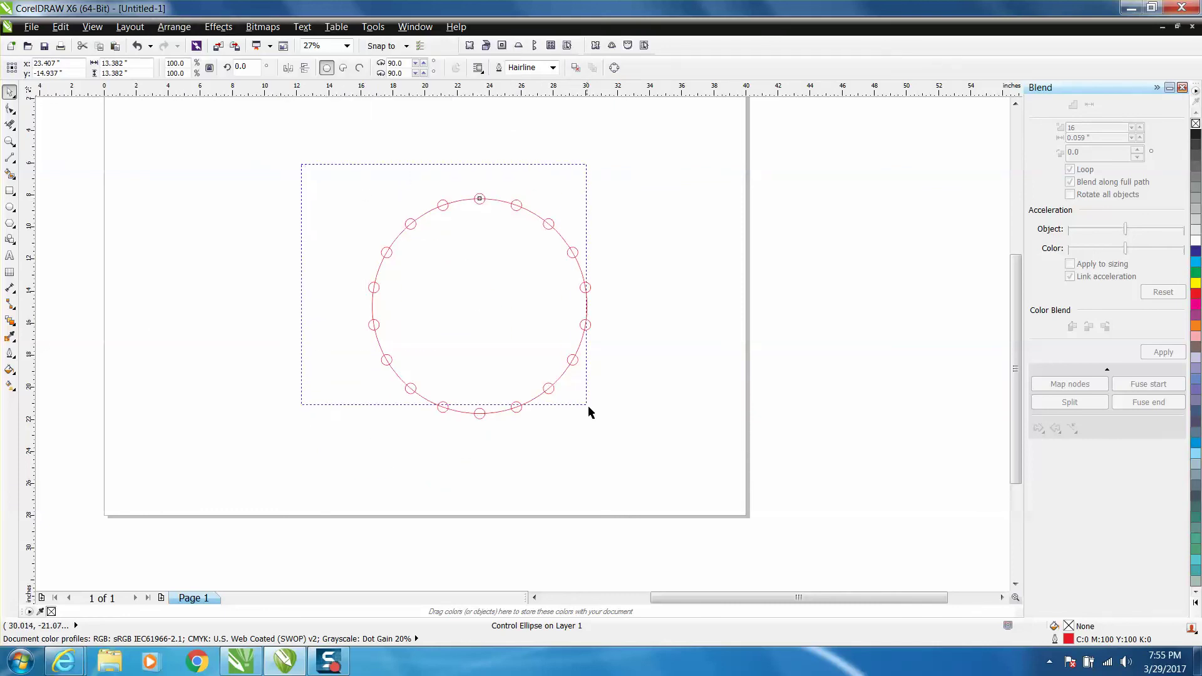
pyautogui.click(173, 27)
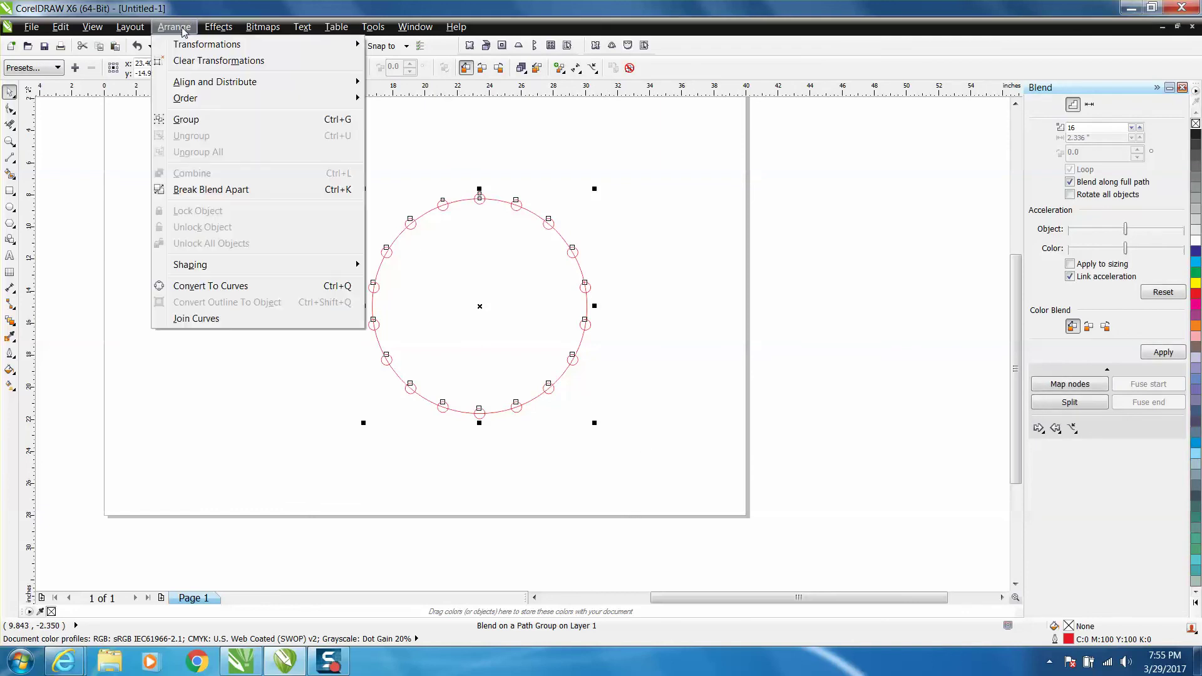
pyautogui.click(211, 188)
pyautogui.press('Escape')
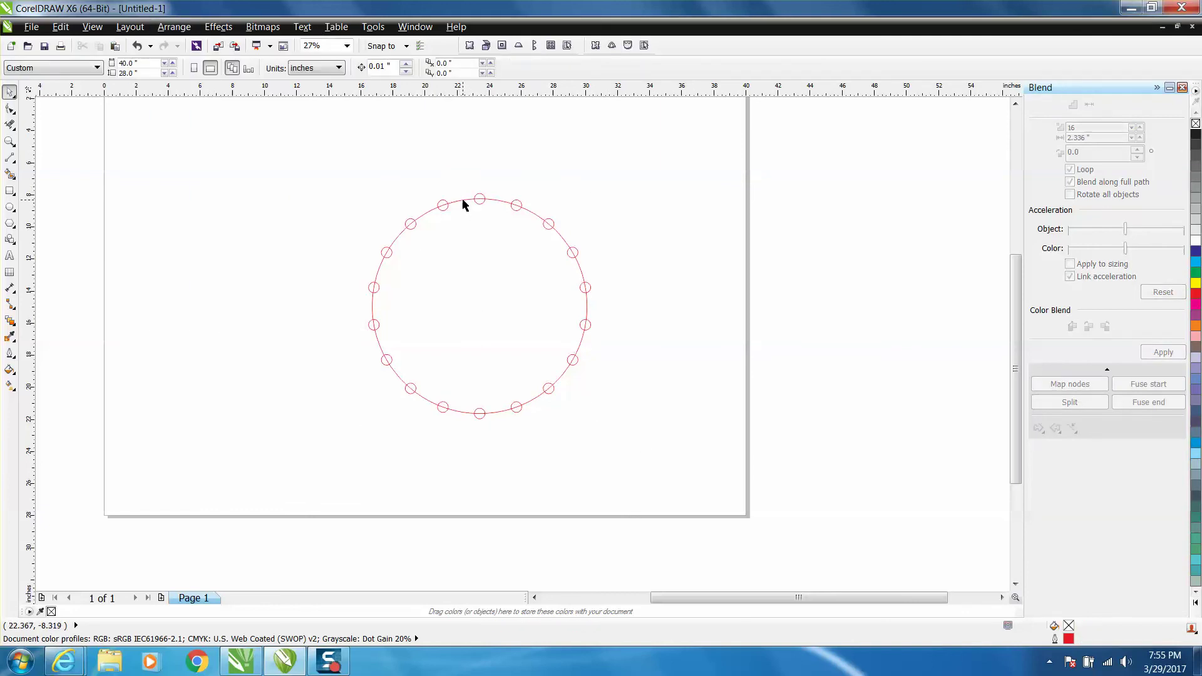
pyautogui.click(463, 203)
pyautogui.press('Delete')
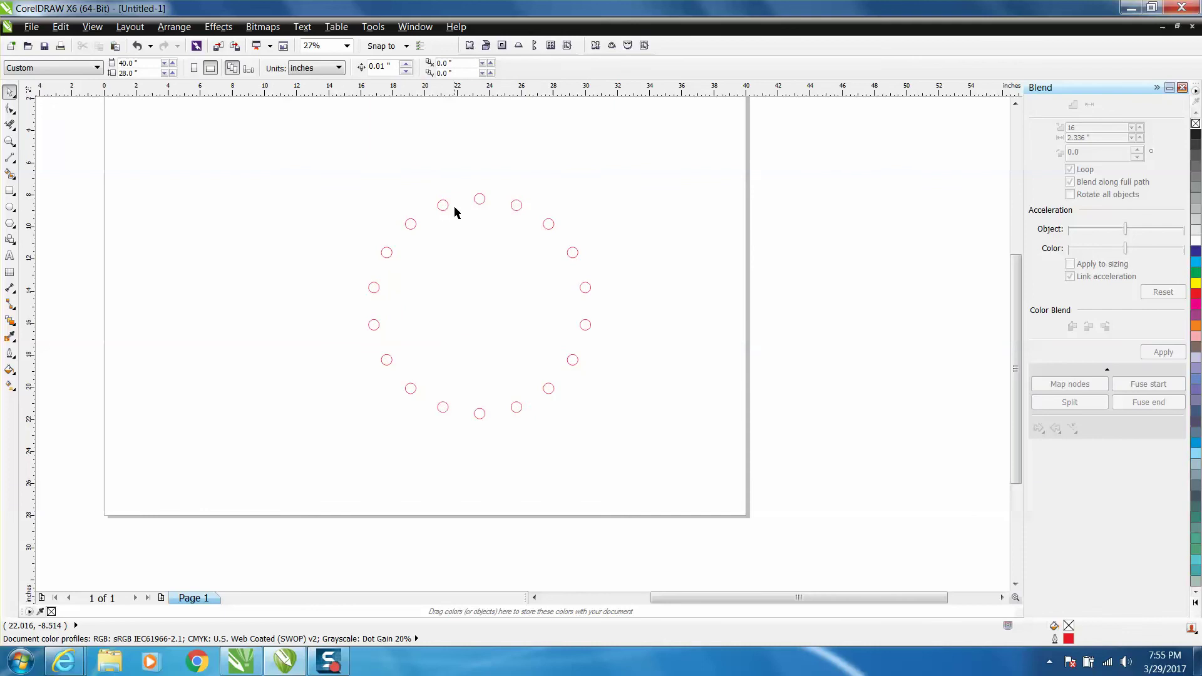